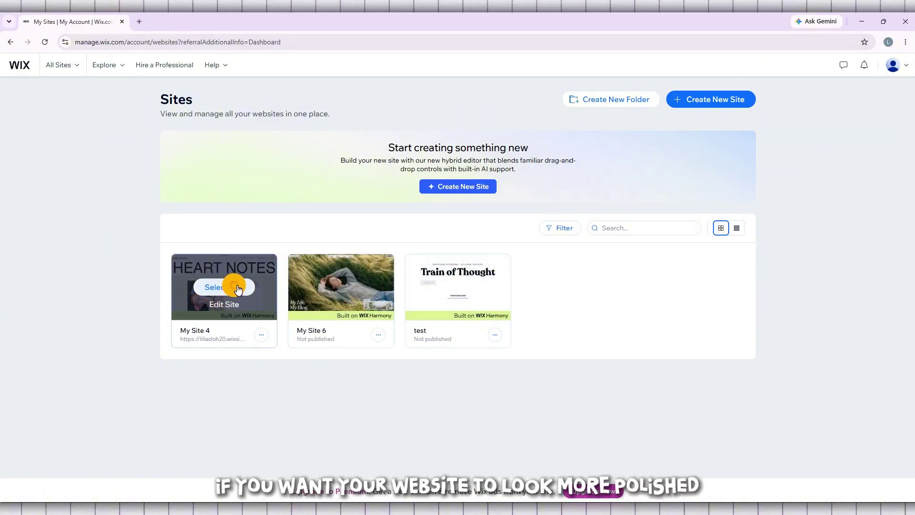
- Open the dashboard of My Site 4
{"action": "left_click", "coordinate": [249, 289]}
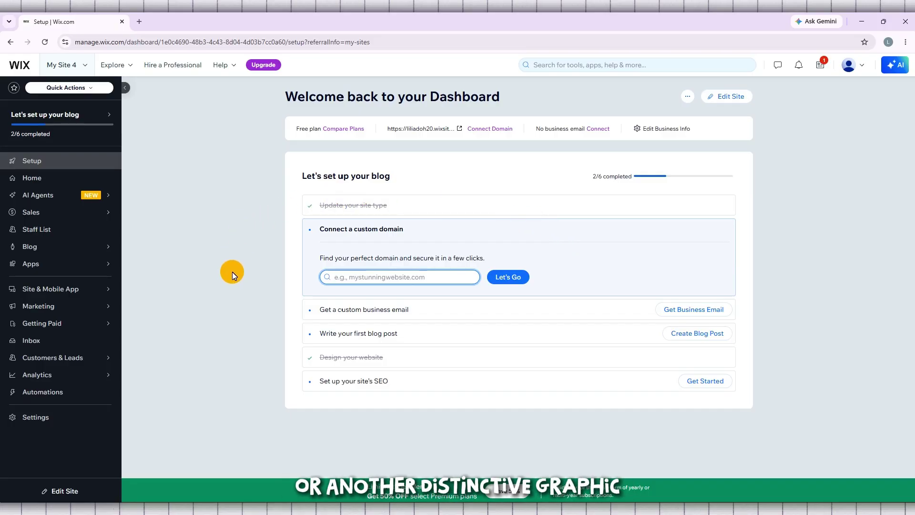
{"action": "left_click_drag", "start_coordinate": [279, 95], "coordinate": [545, 95]}
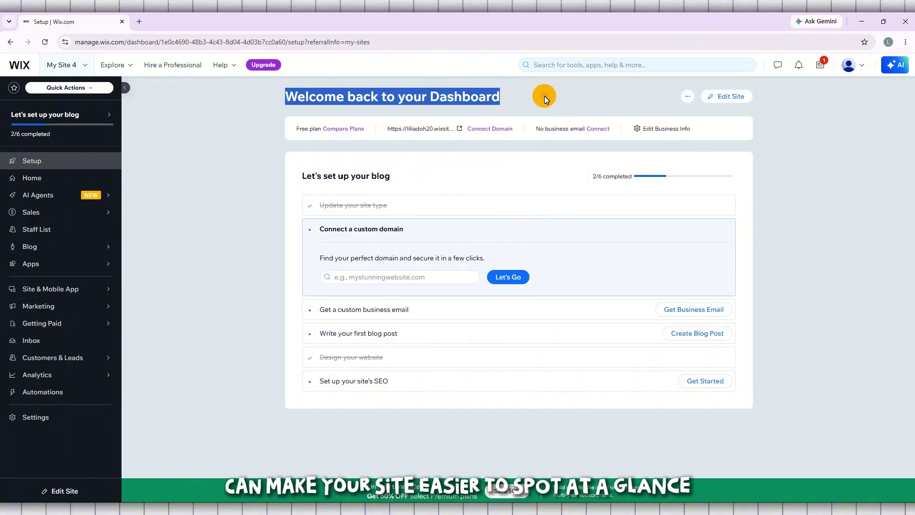
{"action": "left_click", "coordinate": [544, 96]}
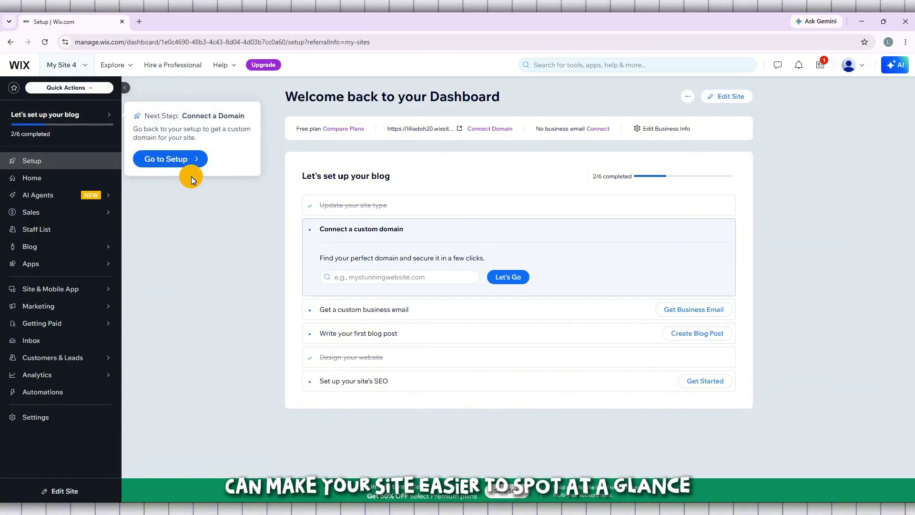
- Review the dashboard page and the list of sites to check which site is selected
{"action": "mouse_move", "coordinate": [119, 108]}
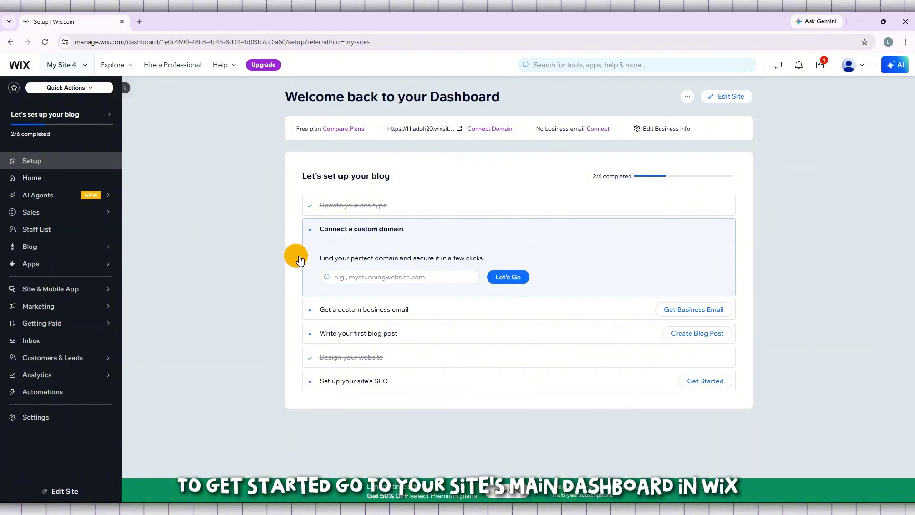
{"action": "left_click", "coordinate": [215, 42]}
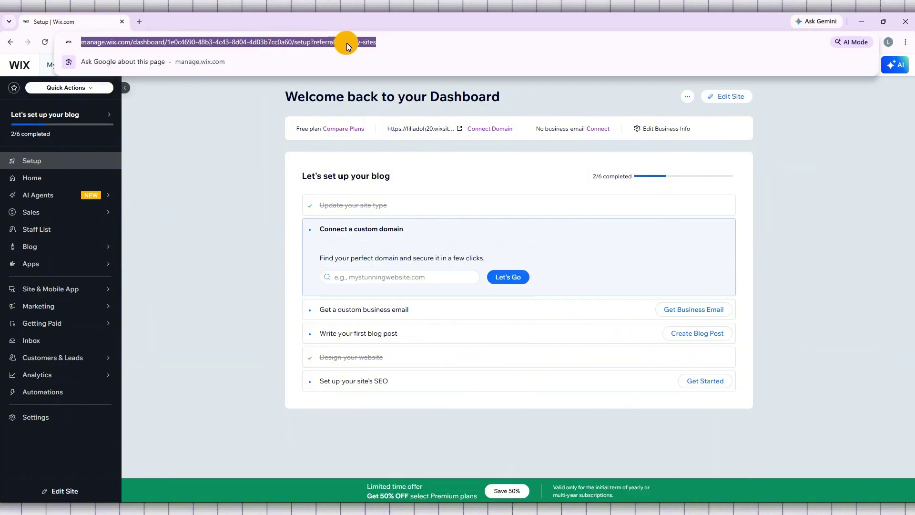
{"action": "left_click", "coordinate": [396, 101]}
{"action": "triple_click", "coordinate": [396, 102]}
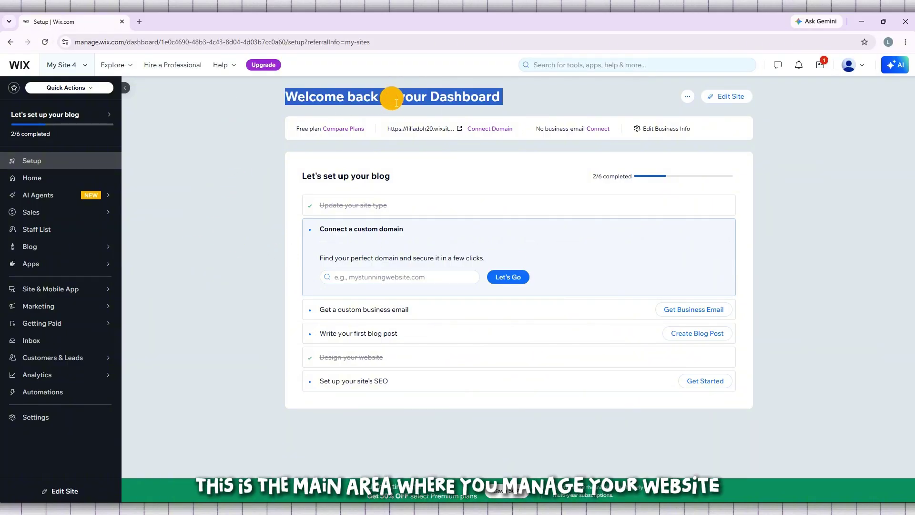
{"action": "left_click", "coordinate": [397, 102]}
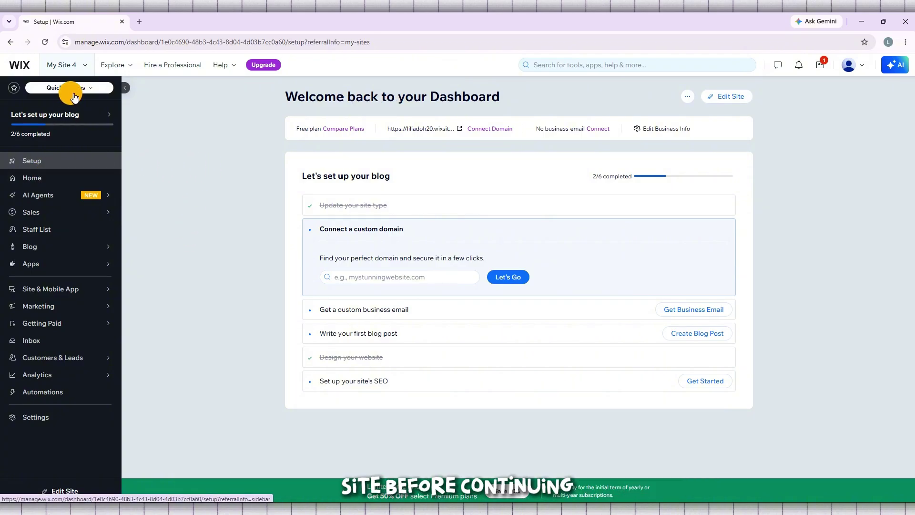
{"action": "left_click", "coordinate": [71, 65]}
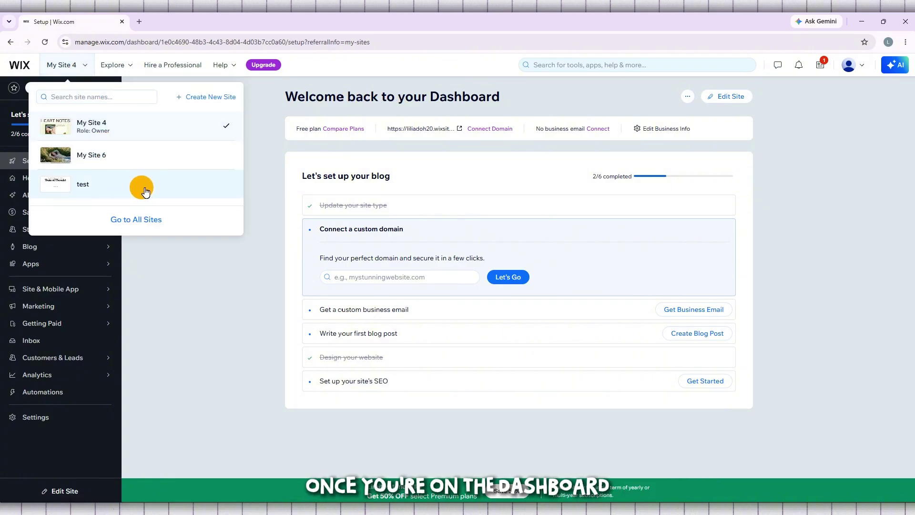
{"action": "left_click", "coordinate": [217, 281]}
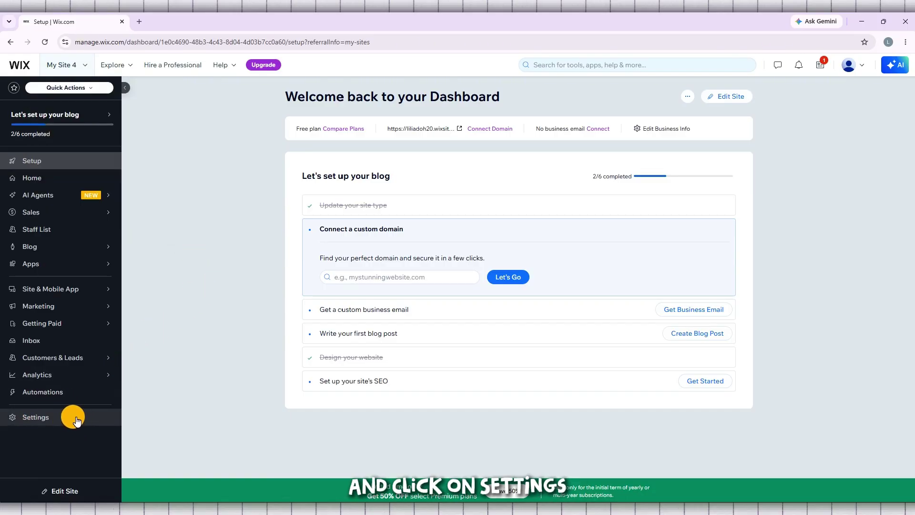
- Open the site's Settings and look through the available settings categories
{"action": "left_click", "coordinate": [52, 421]}
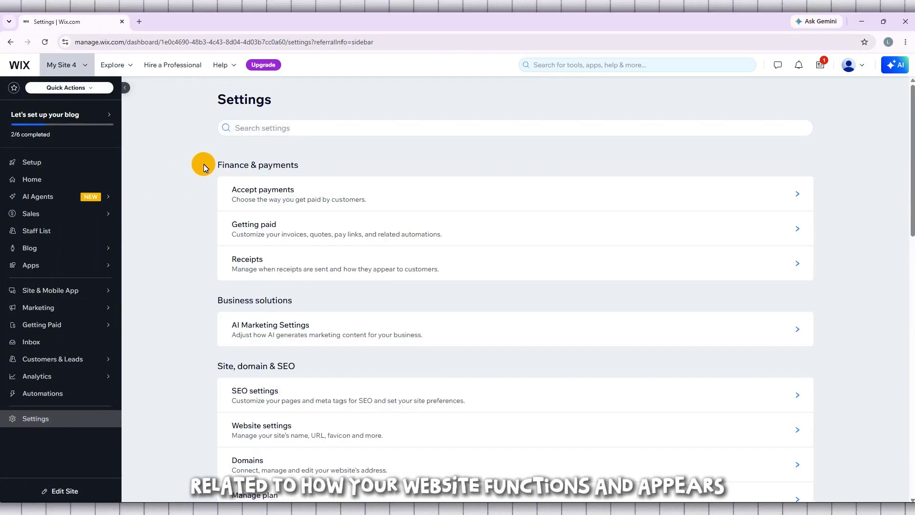
{"action": "scroll", "coordinate": [204, 164], "scroll_direction": "down", "scroll_amount": 1}
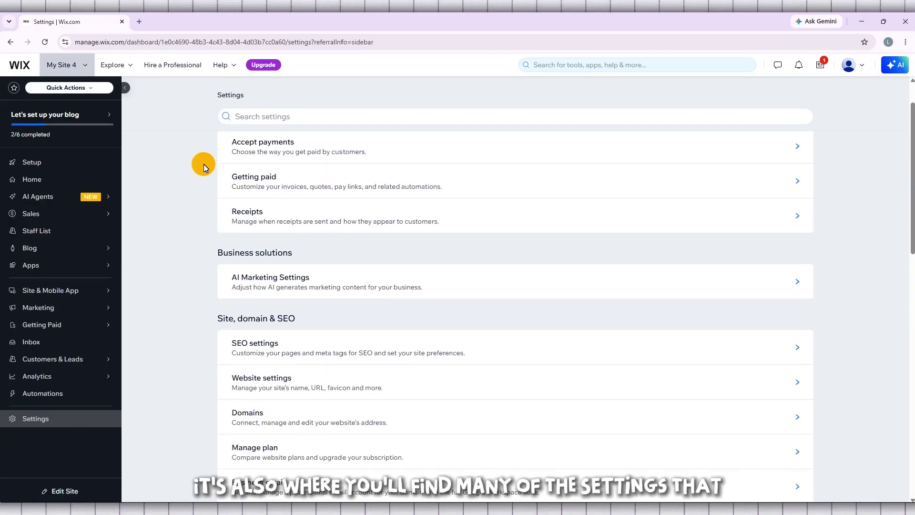
{"action": "scroll", "coordinate": [204, 164], "scroll_direction": "up", "scroll_amount": 1}
{"action": "scroll", "coordinate": [204, 164], "scroll_direction": "down", "scroll_amount": 12}
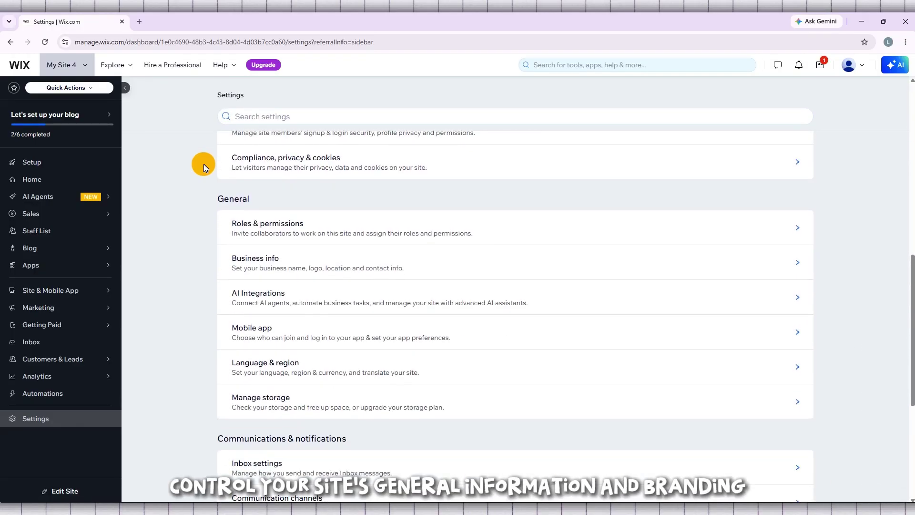
{"action": "scroll", "coordinate": [204, 164], "scroll_direction": "down", "scroll_amount": 3}
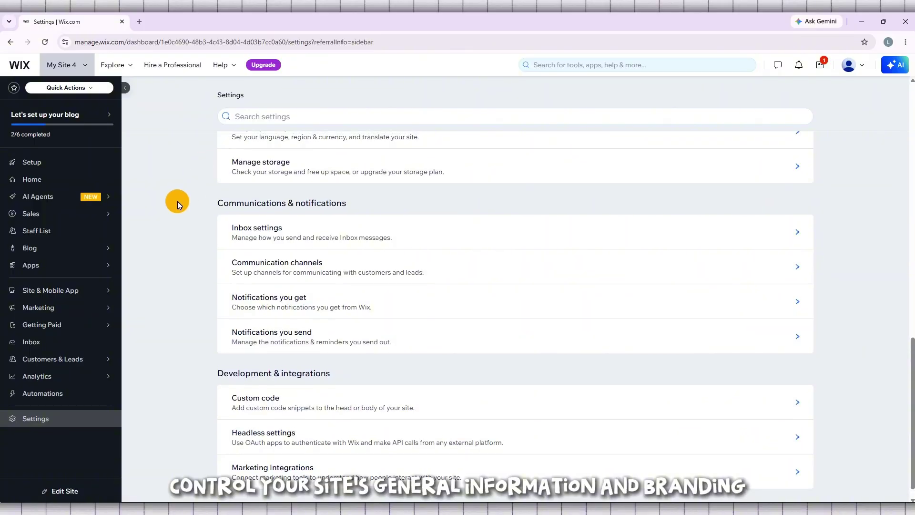
{"action": "scroll", "coordinate": [177, 201], "scroll_direction": "up", "scroll_amount": 4}
{"action": "scroll", "coordinate": [177, 201], "scroll_direction": "up", "scroll_amount": 10}
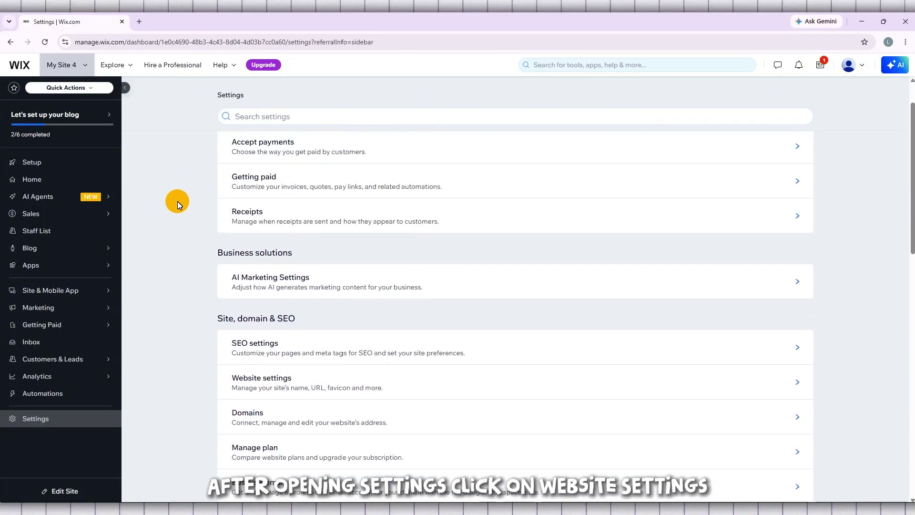
- Open the Website settings under Site, domain & SEO and locate the Favicon section
{"action": "scroll", "coordinate": [178, 201], "scroll_direction": "down", "scroll_amount": 2}
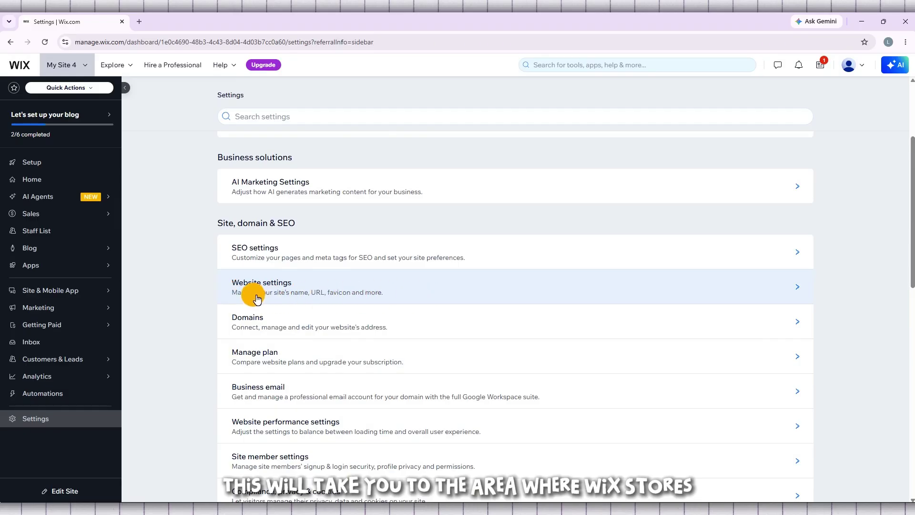
{"action": "left_click", "coordinate": [372, 292]}
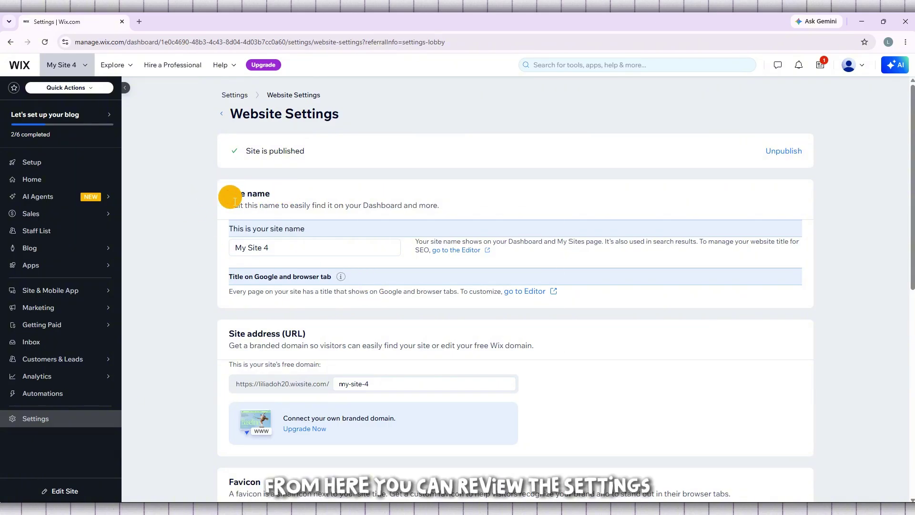
{"action": "scroll", "coordinate": [173, 209], "scroll_direction": "down", "scroll_amount": 2}
{"action": "left_click_drag", "start_coordinate": [225, 240], "coordinate": [335, 238]}
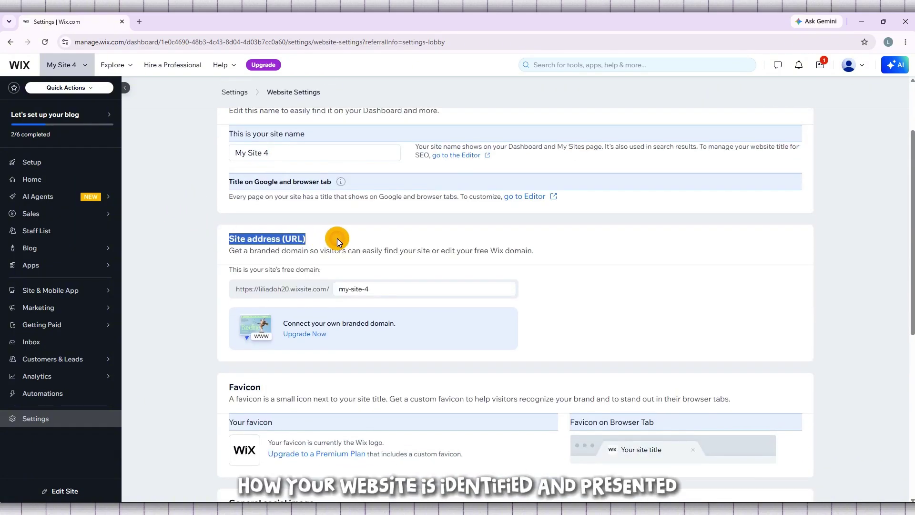
{"action": "scroll", "coordinate": [255, 243], "scroll_direction": "down", "scroll_amount": 3}
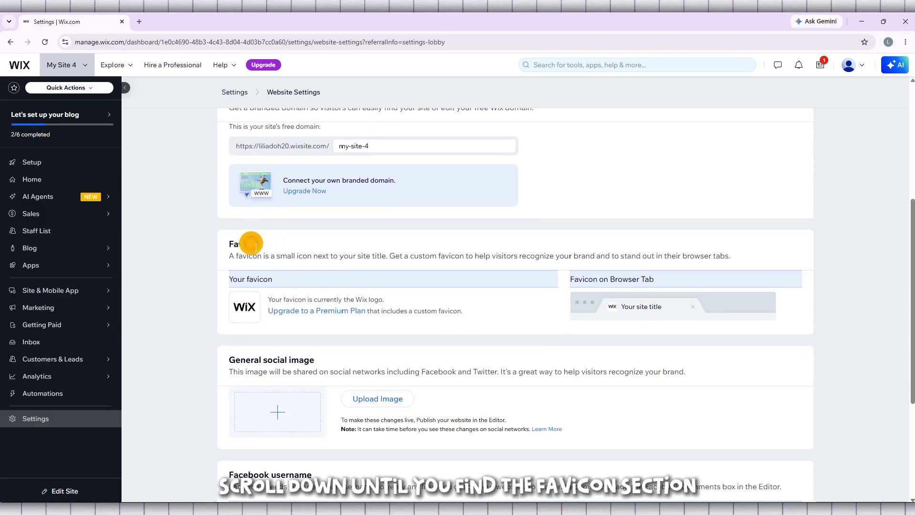
- Examine the Favicon section, including its description, the browser tab preview and the plan requirement for a custom favicon
{"action": "double_click", "coordinate": [253, 246]}
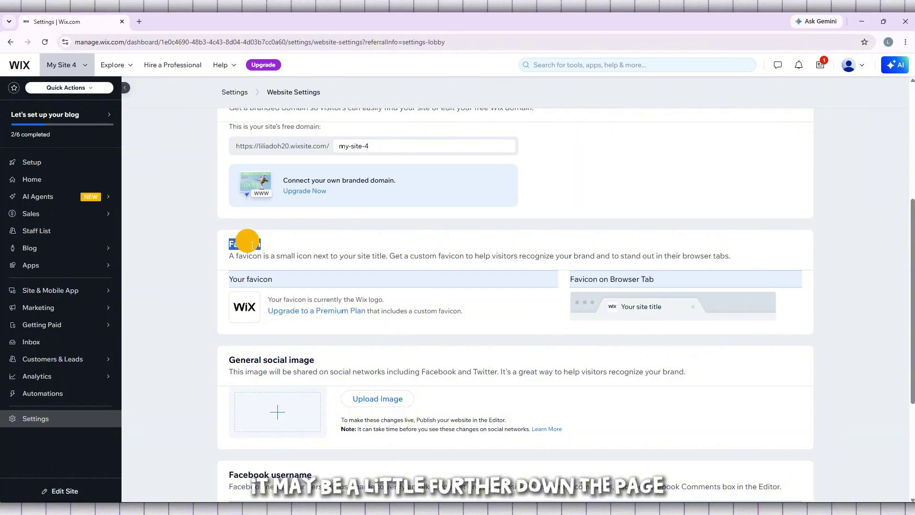
{"action": "triple_click", "coordinate": [352, 260]}
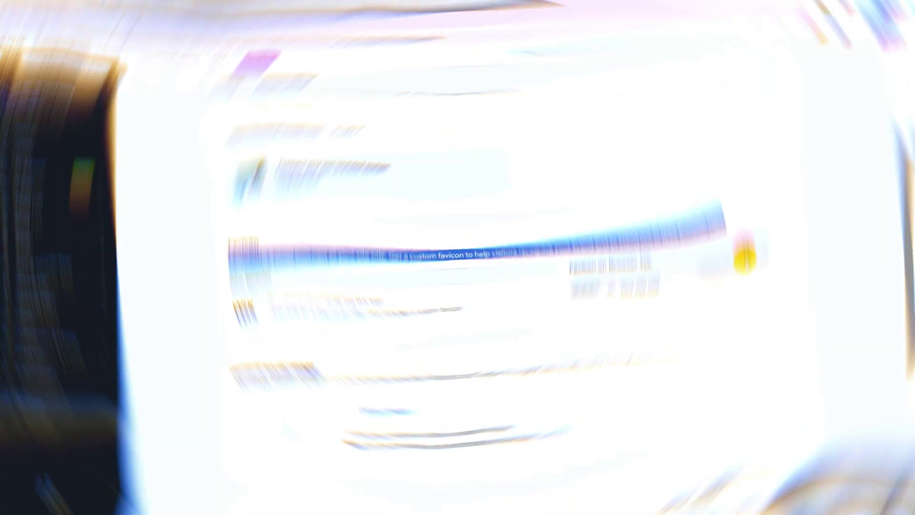
{"action": "double_click", "coordinate": [624, 281]}
{"action": "triple_click", "coordinate": [625, 281]}
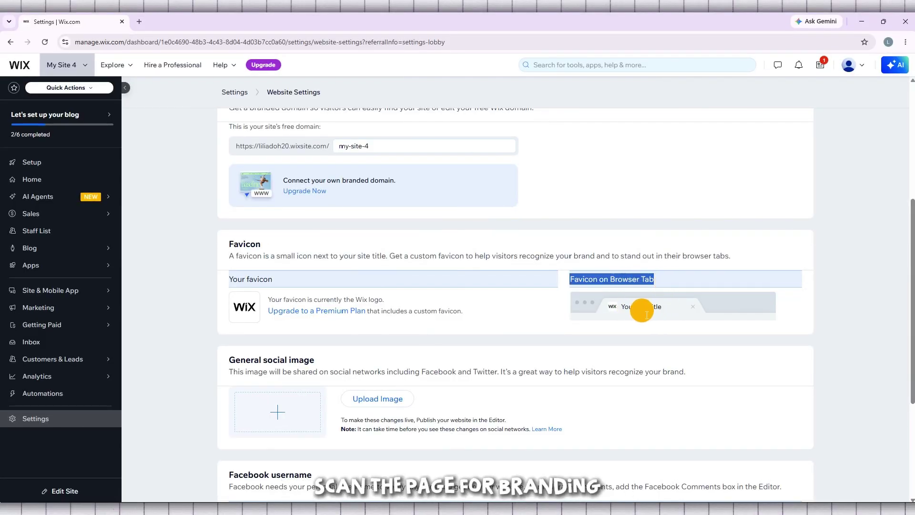
{"action": "left_click", "coordinate": [256, 262]}
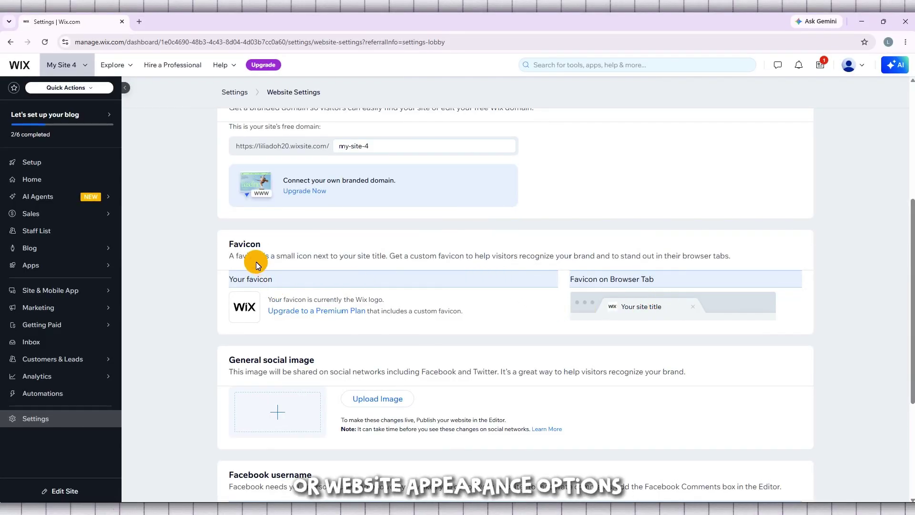
{"action": "scroll", "coordinate": [267, 269], "scroll_direction": "down", "scroll_amount": 1}
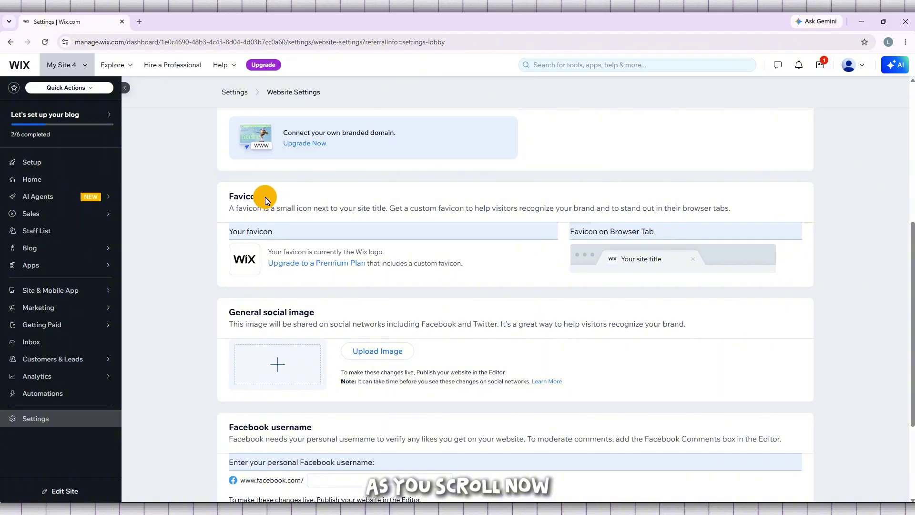
{"action": "left_click_drag", "start_coordinate": [264, 198], "coordinate": [231, 195]}
{"action": "left_click", "coordinate": [250, 197]}
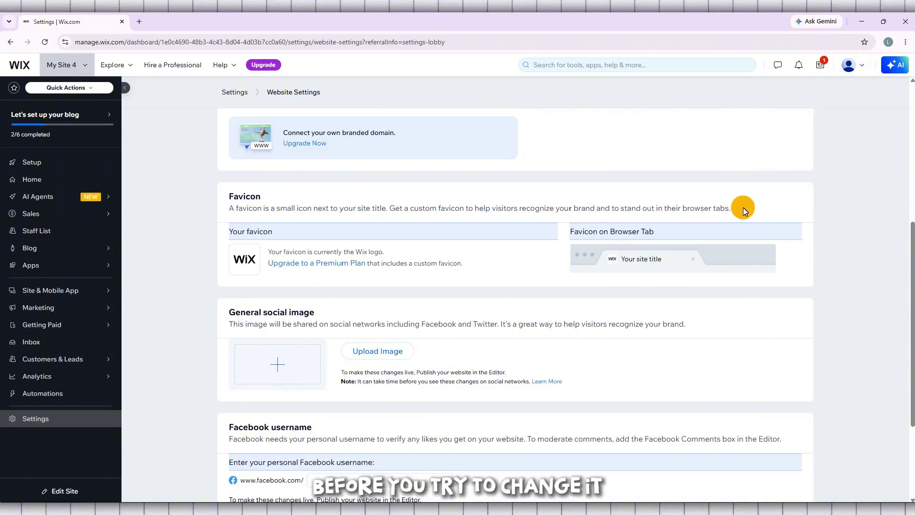
{"action": "left_click_drag", "start_coordinate": [728, 212], "coordinate": [225, 209]}
{"action": "left_click", "coordinate": [221, 197]}
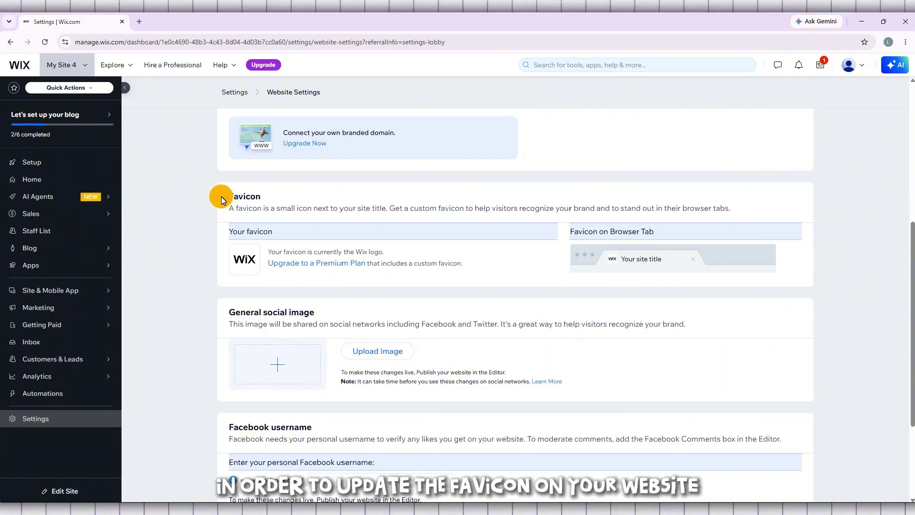
{"action": "left_click_drag", "start_coordinate": [275, 256], "coordinate": [472, 268]}
{"action": "left_click", "coordinate": [472, 268]}
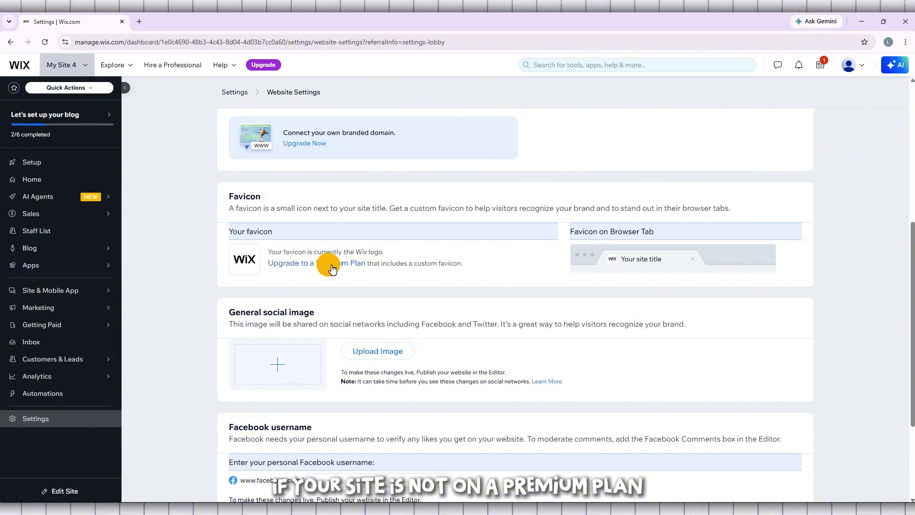
{"action": "right_click", "coordinate": [329, 266]}
{"action": "left_click", "coordinate": [205, 277]}
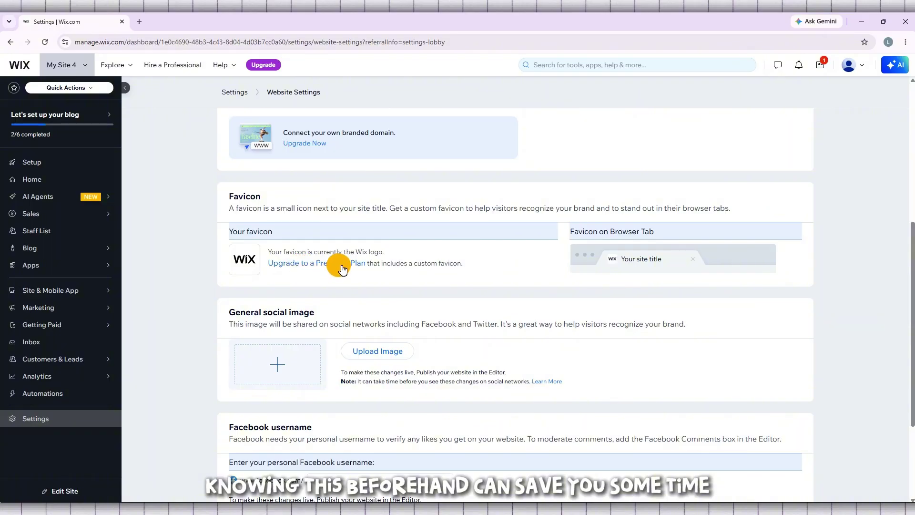
- Review the Premium plans offered for a custom favicon and return to the Website Settings page
{"action": "left_click", "coordinate": [318, 268]}
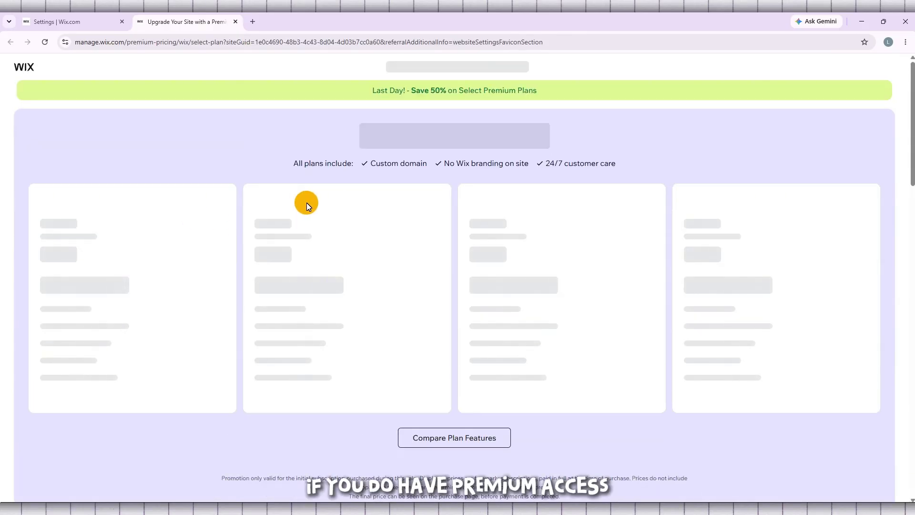
{"action": "left_click_drag", "start_coordinate": [193, 138], "coordinate": [705, 141]}
{"action": "left_click", "coordinate": [704, 141]}
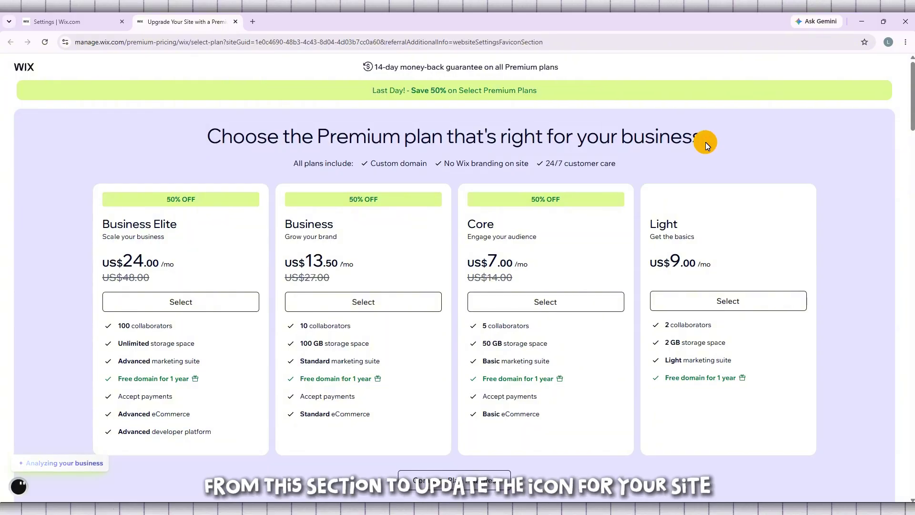
{"action": "scroll", "coordinate": [457, 168], "scroll_direction": "down", "scroll_amount": 2}
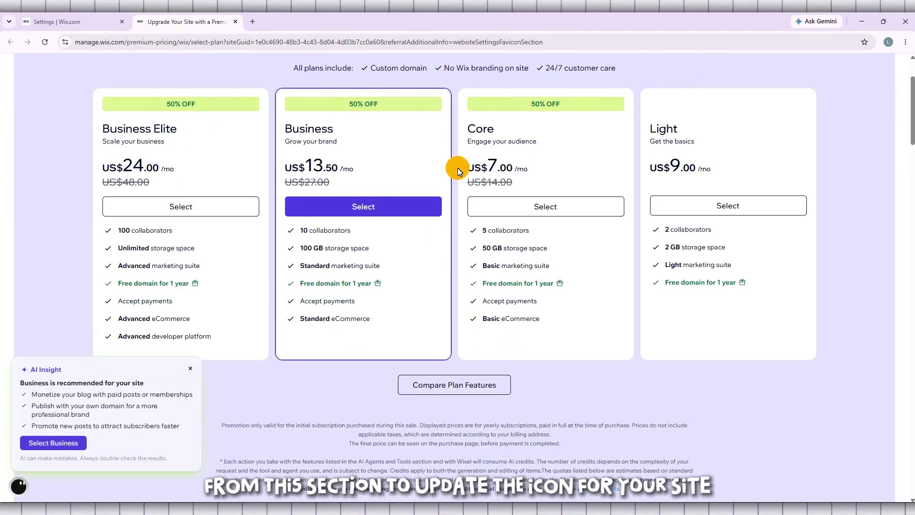
{"action": "left_click", "coordinate": [190, 368]}
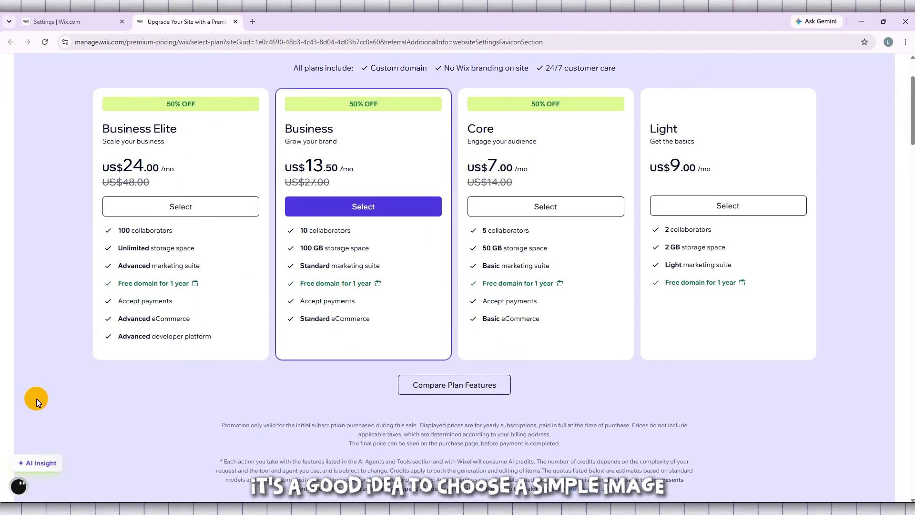
{"action": "scroll", "coordinate": [35, 398], "scroll_direction": "up", "scroll_amount": 2}
{"action": "left_click", "coordinate": [562, 300]}
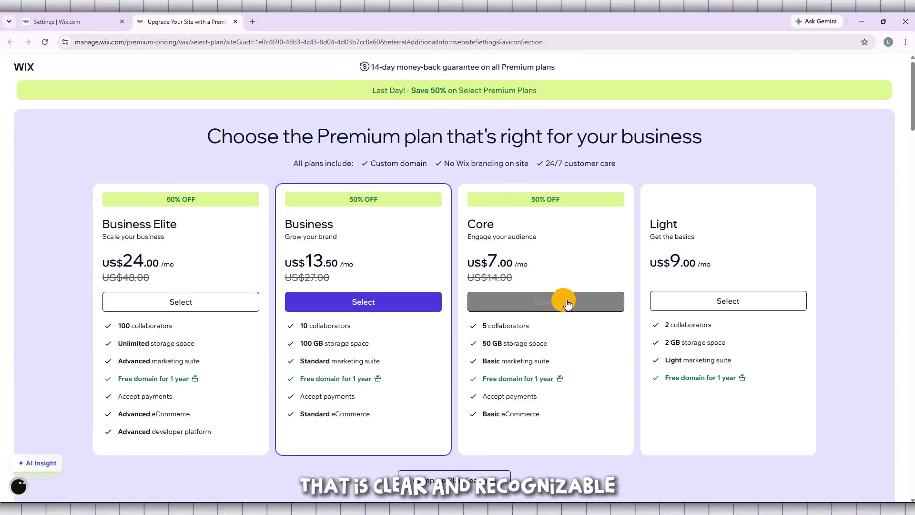
{"action": "scroll", "coordinate": [563, 315], "scroll_direction": "down", "scroll_amount": 6}
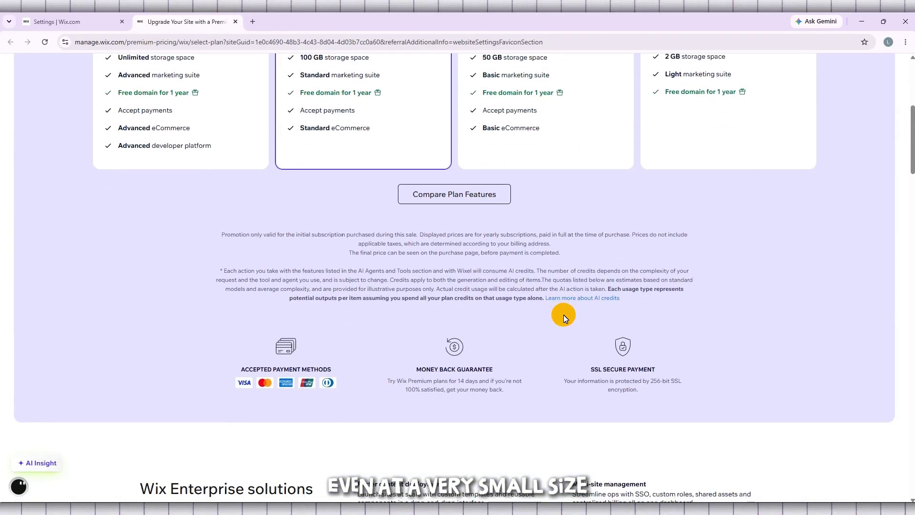
{"action": "scroll", "coordinate": [564, 315], "scroll_direction": "up", "scroll_amount": 6}
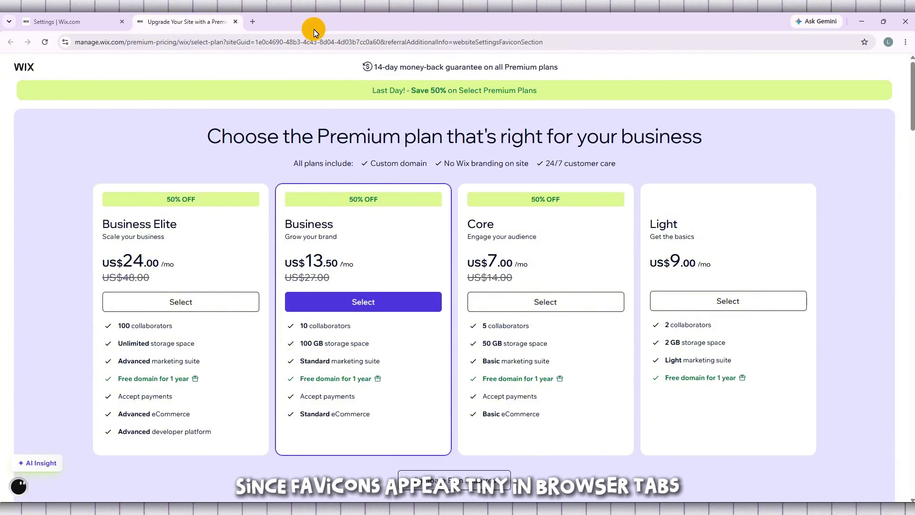
{"action": "left_click", "coordinate": [235, 22]}
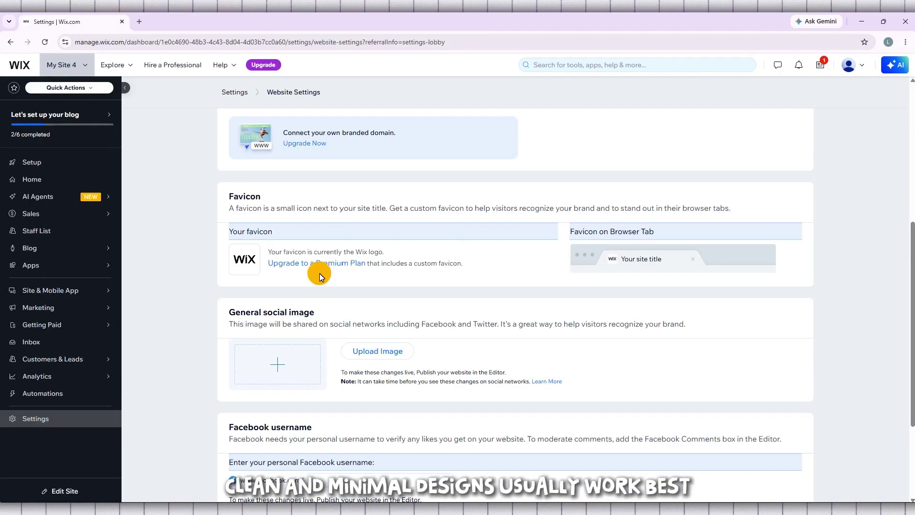
- Review the current favicon, its browser tab preview and the Premium plan note in the Favicon section
{"action": "left_click_drag", "start_coordinate": [235, 232], "coordinate": [291, 232]}
{"action": "left_click", "coordinate": [291, 233]}
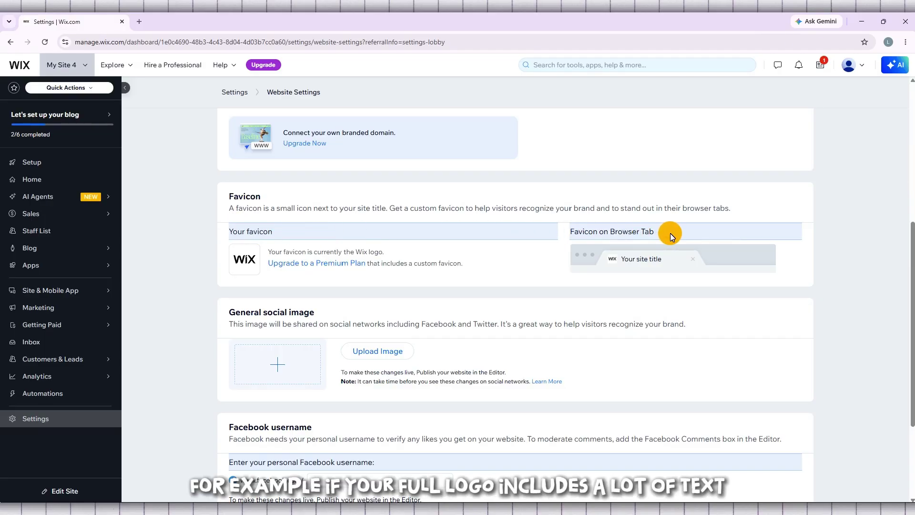
{"action": "triple_click", "coordinate": [638, 234]}
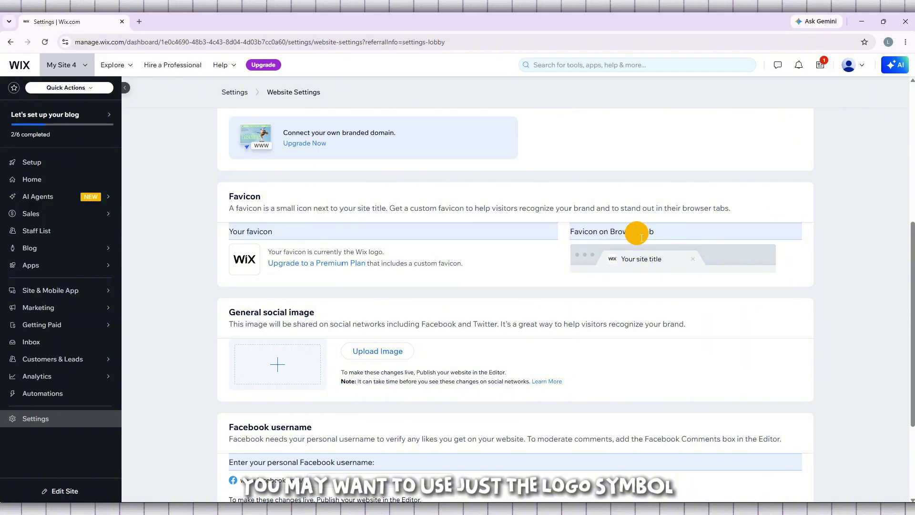
{"action": "scroll", "coordinate": [641, 237], "scroll_direction": "up", "scroll_amount": 2}
{"action": "scroll", "coordinate": [344, 298], "scroll_direction": "down", "scroll_amount": 1}
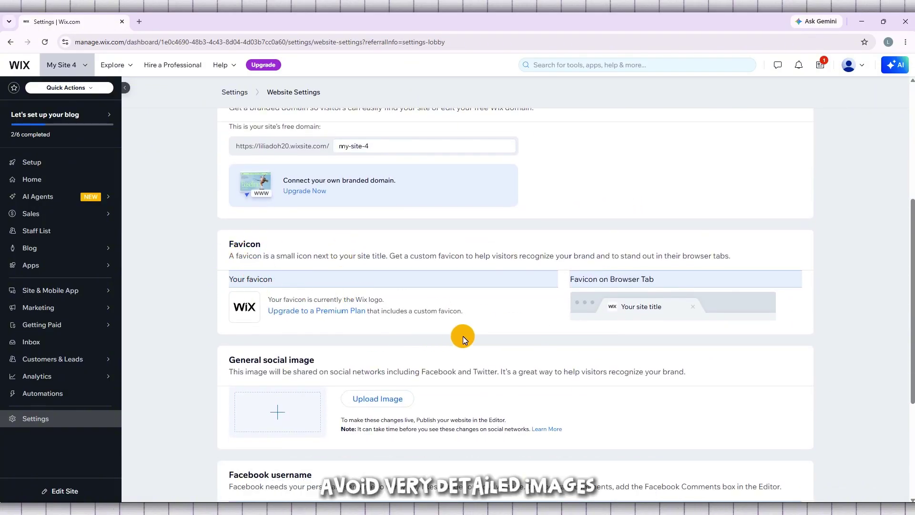
{"action": "left_click_drag", "start_coordinate": [465, 313], "coordinate": [273, 298]}
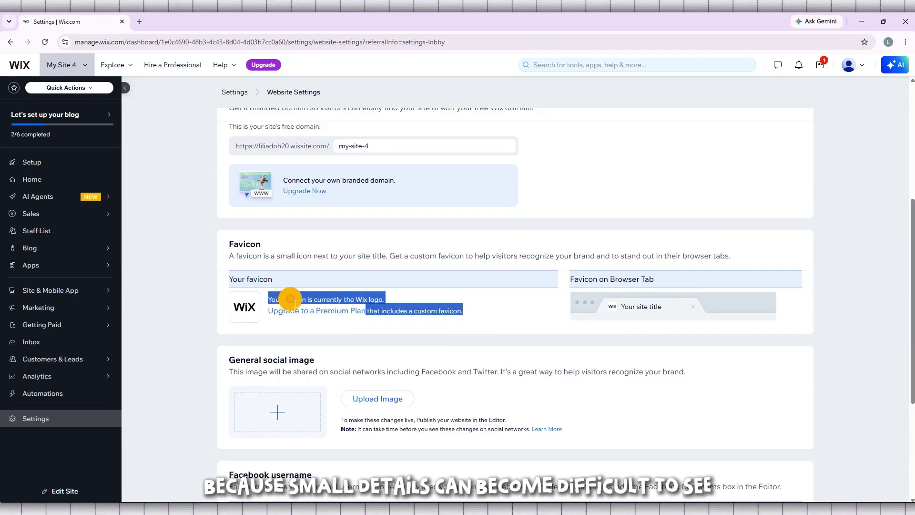
{"action": "left_click", "coordinate": [264, 309]}
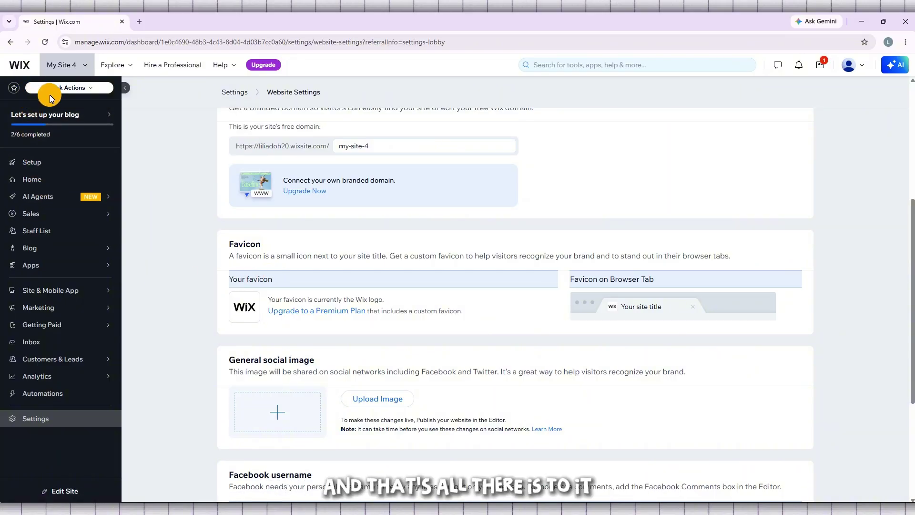
- Return to the site's dashboard home page
{"action": "left_click", "coordinate": [45, 180]}
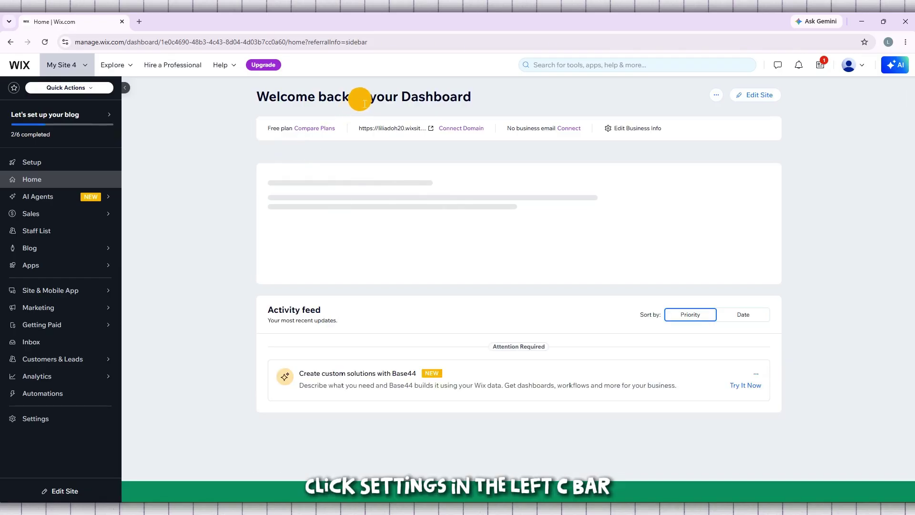
{"action": "triple_click", "coordinate": [363, 100]}
{"action": "left_click", "coordinate": [208, 187]}
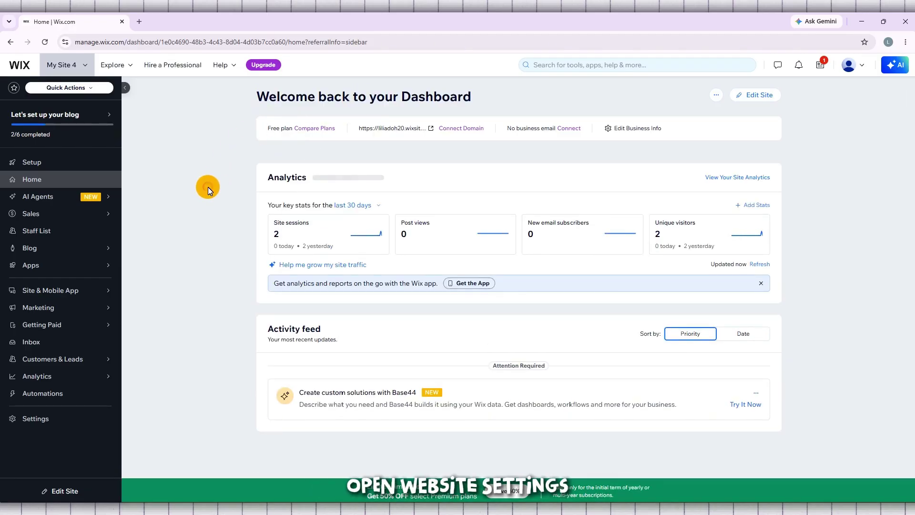
- Open the Website settings under Site, domain & SEO from the site's Settings and bring the Favicon section into view
{"action": "left_click", "coordinate": [69, 425]}
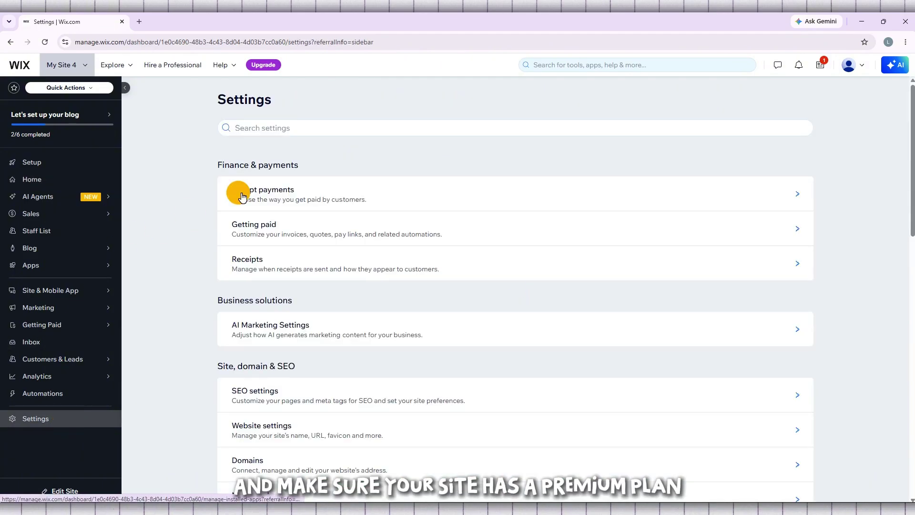
{"action": "scroll", "coordinate": [409, 162], "scroll_direction": "down", "scroll_amount": 3}
{"action": "scroll", "coordinate": [408, 164], "scroll_direction": "down", "scroll_amount": 1}
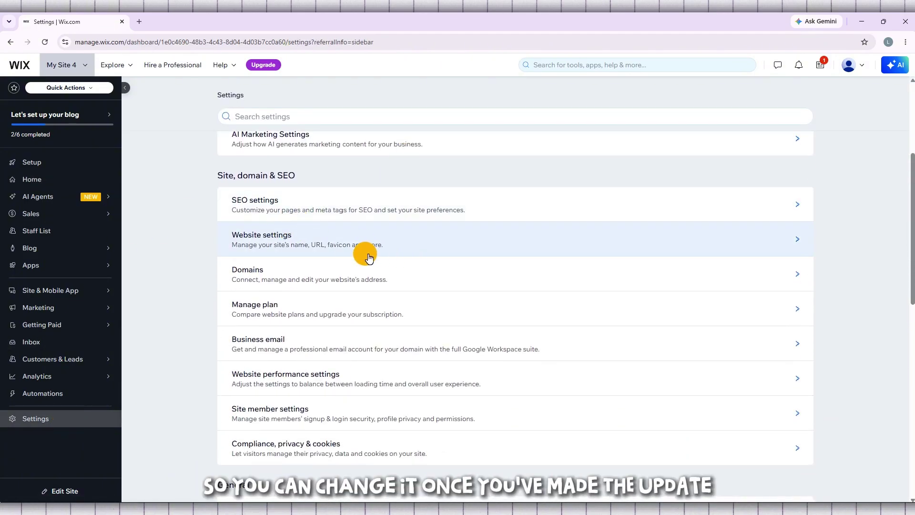
{"action": "left_click", "coordinate": [367, 245]}
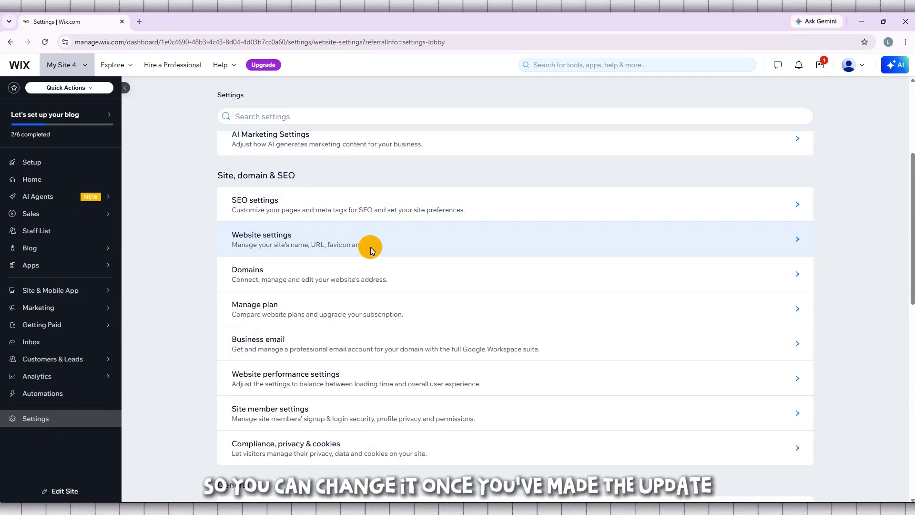
{"action": "scroll", "coordinate": [617, 225], "scroll_direction": "down", "scroll_amount": 5}
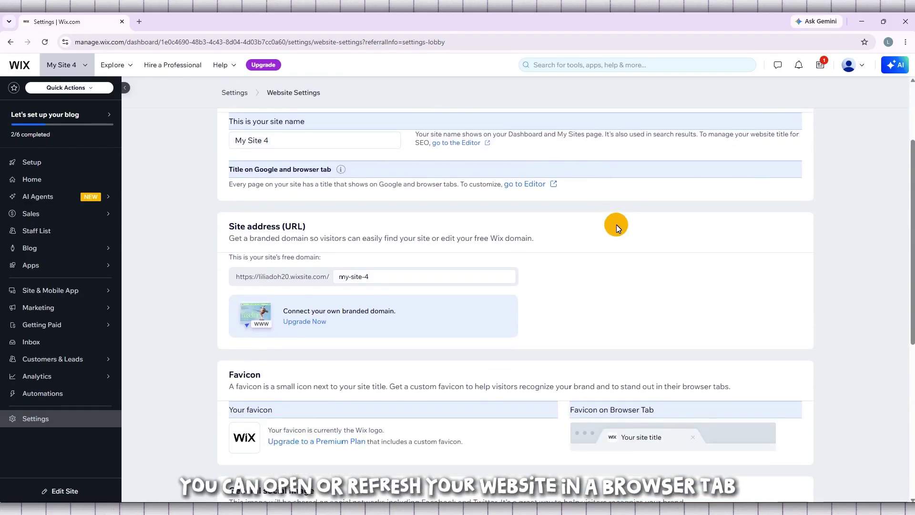
- Examine the Favicon section's heading and description, the Your favicon area and the Favicon on Browser Tab preview
{"action": "double_click", "coordinate": [249, 244]}
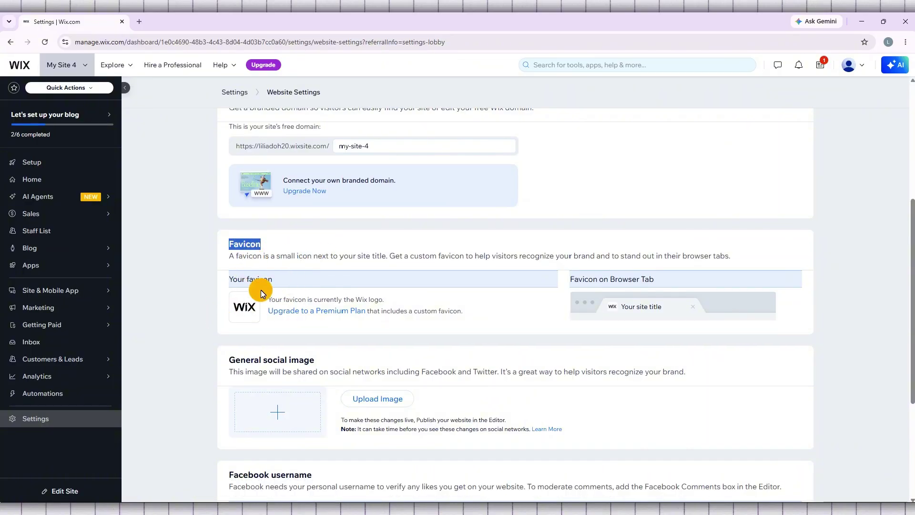
{"action": "triple_click", "coordinate": [604, 261]}
{"action": "left_click", "coordinate": [604, 261]}
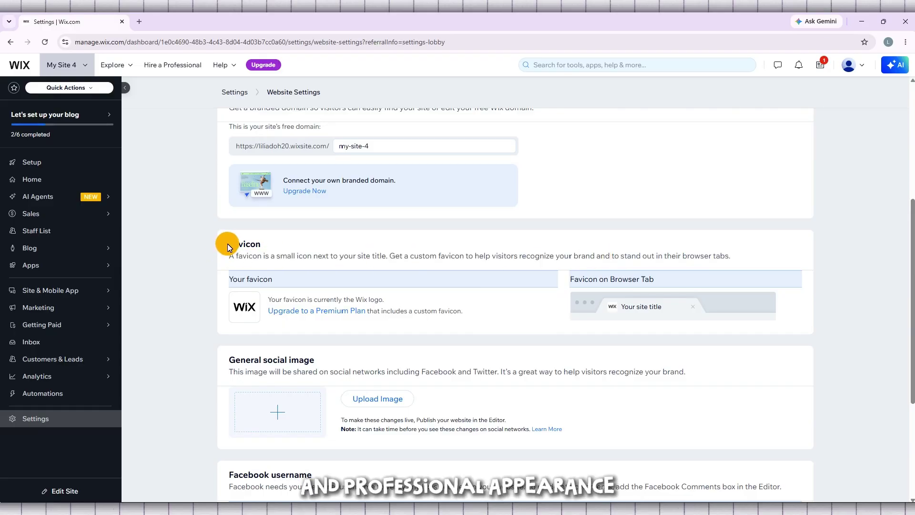
{"action": "left_click_drag", "start_coordinate": [229, 242], "coordinate": [723, 264]}
{"action": "left_click", "coordinate": [649, 255]}
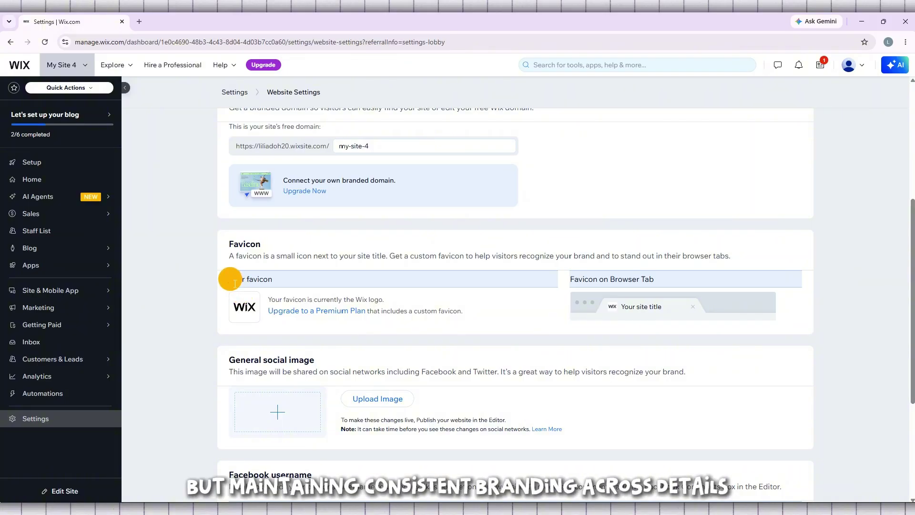
{"action": "left_click_drag", "start_coordinate": [234, 281], "coordinate": [230, 279]}
{"action": "left_click", "coordinate": [537, 280]}
{"action": "left_click_drag", "start_coordinate": [570, 279], "coordinate": [665, 308]}
{"action": "left_click", "coordinate": [187, 303]}
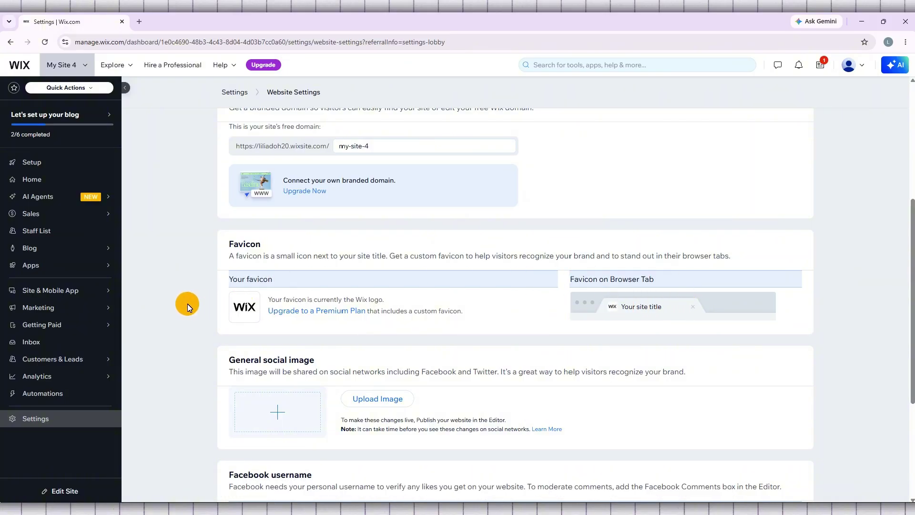